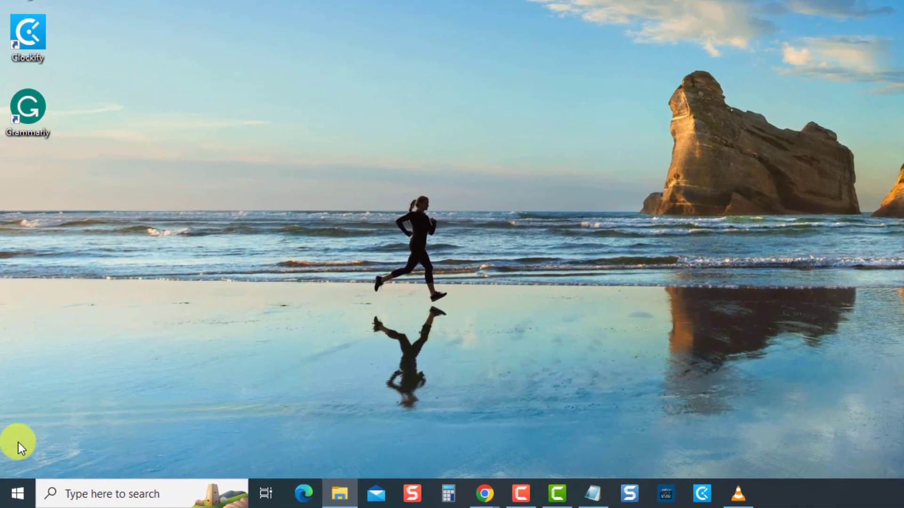
Go to Update & Security > Troubleshoot > Additional troubleshooters and scroll to Windows Store Apps.
left_click(11, 498)
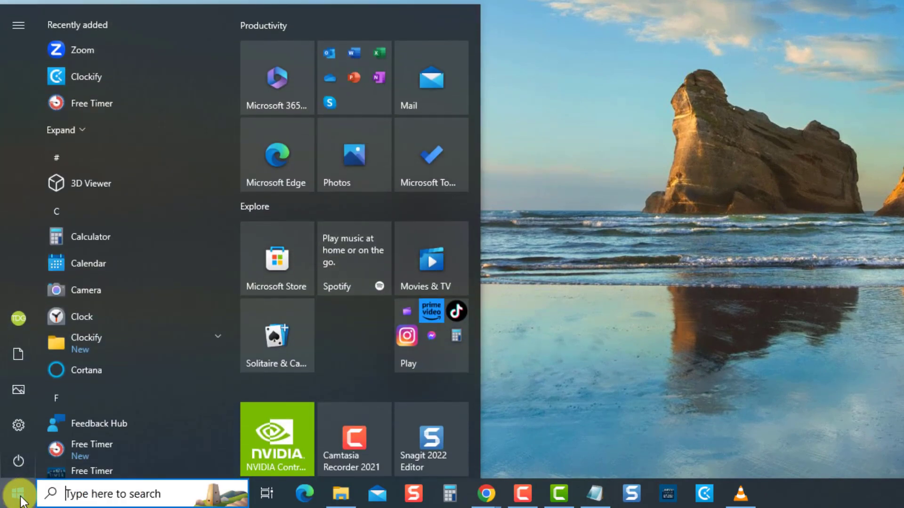
left_click(23, 429)
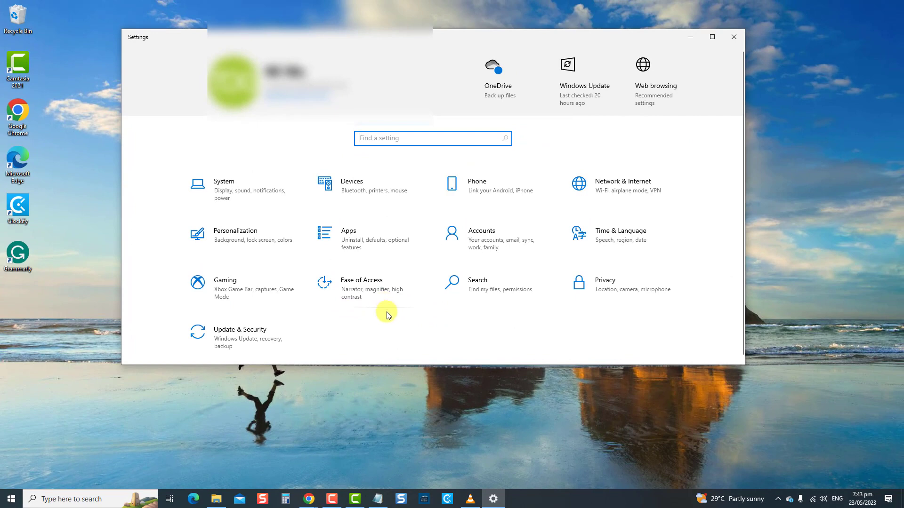
left_click(246, 331)
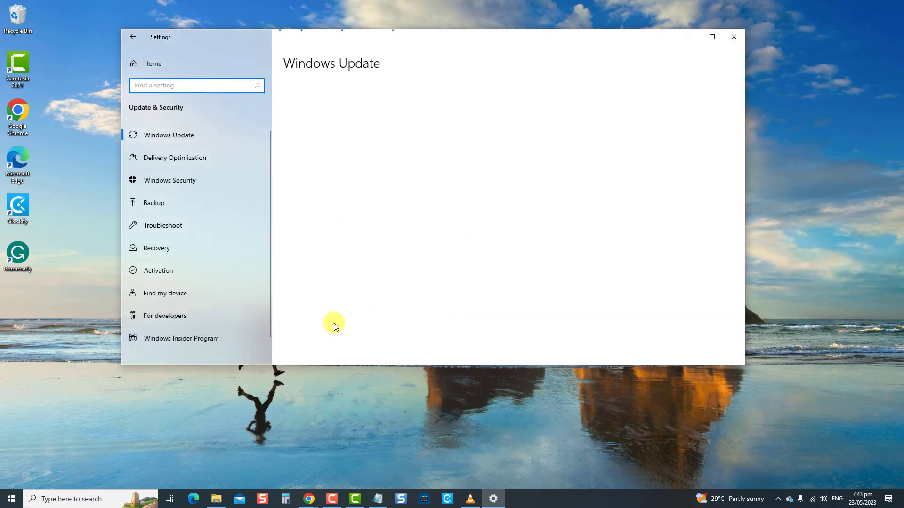
left_click(189, 225)
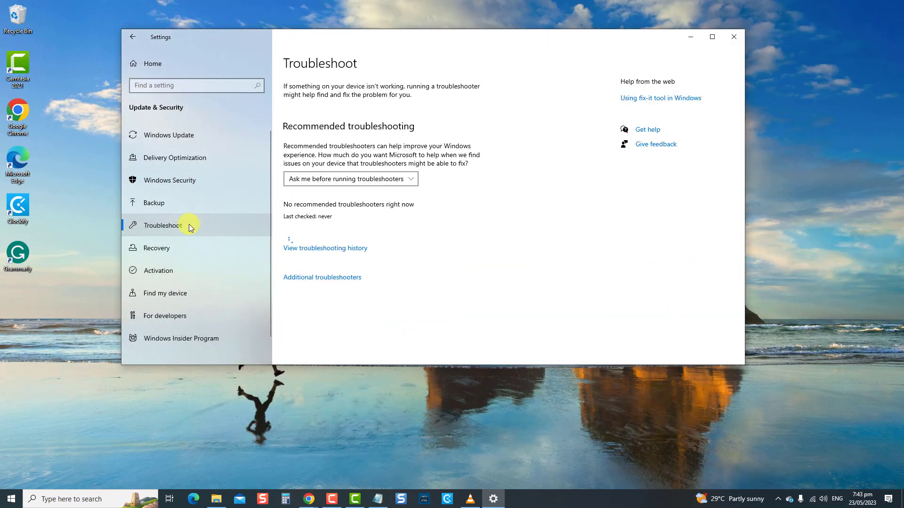
left_click(323, 279)
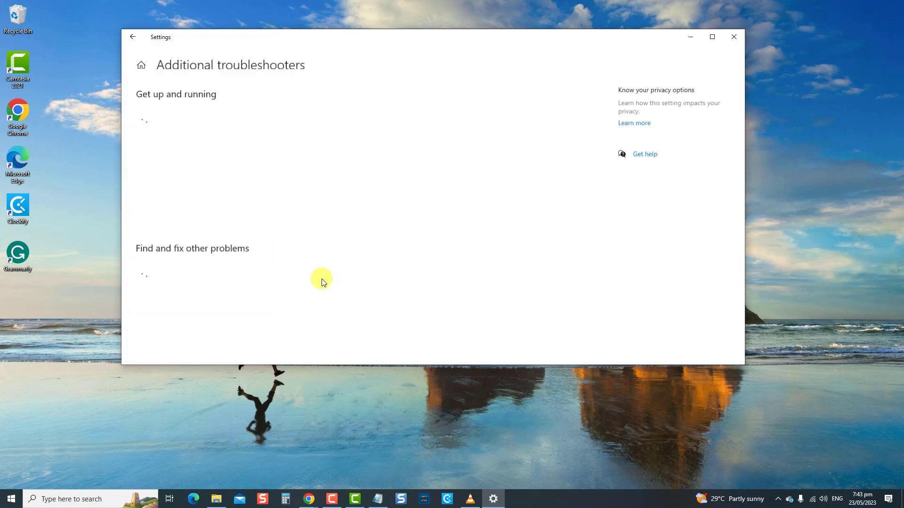
scroll(294, 272, "down", 2)
scroll(294, 272, "down", 5)
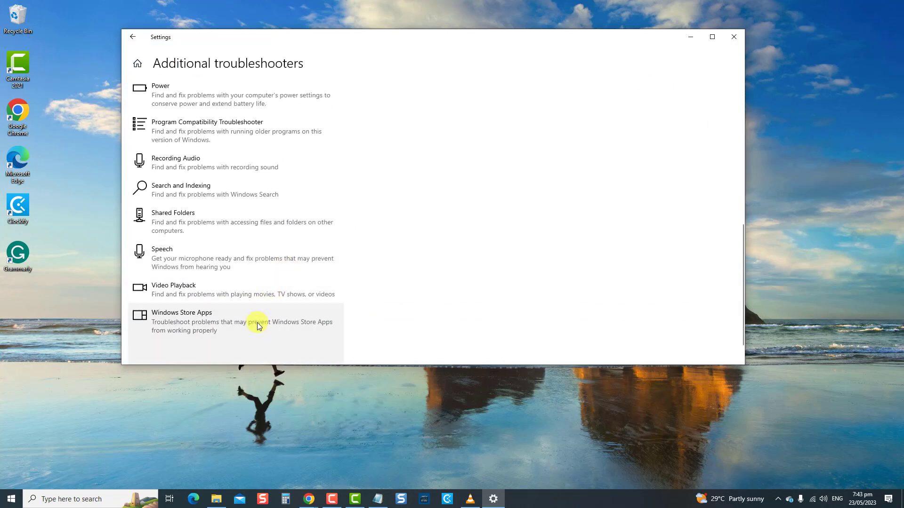
Run the Windows Store Apps troubleshooter, dismiss its no-problem result, and close Settings.
left_click(297, 355)
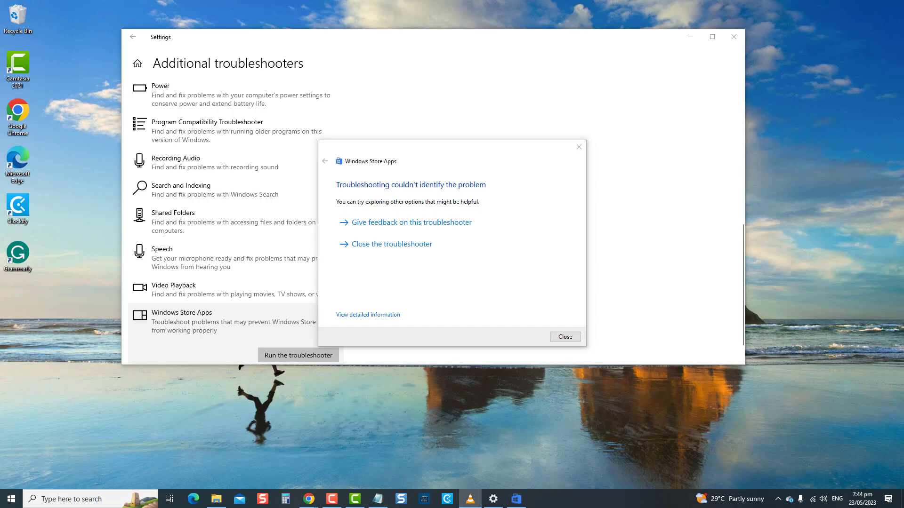
left_click(565, 337)
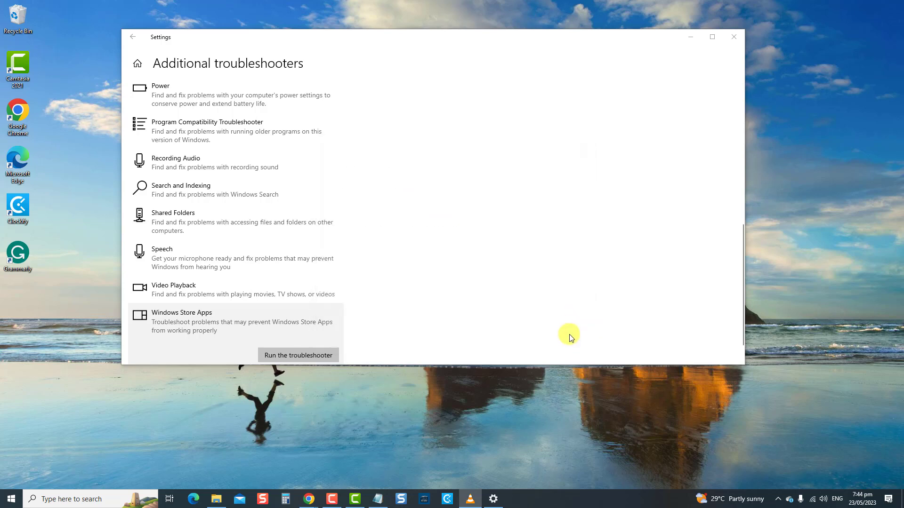
left_click(741, 37)
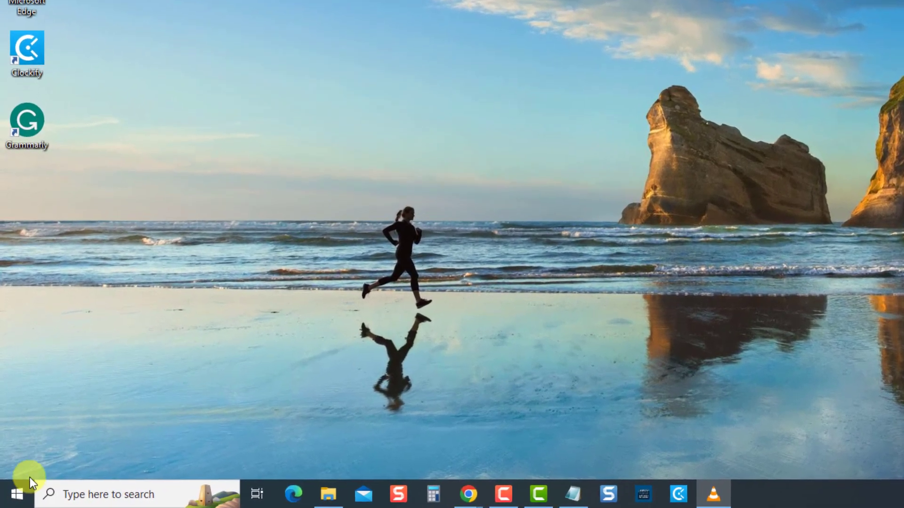
Repair the Microsoft Store app from its Advanced options in Settings > Apps, then close Settings.
left_click(12, 499)
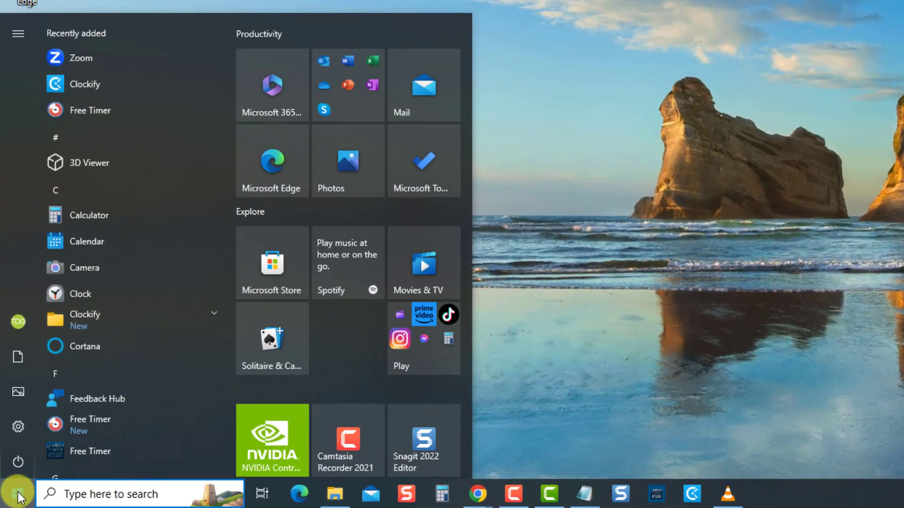
left_click(18, 428)
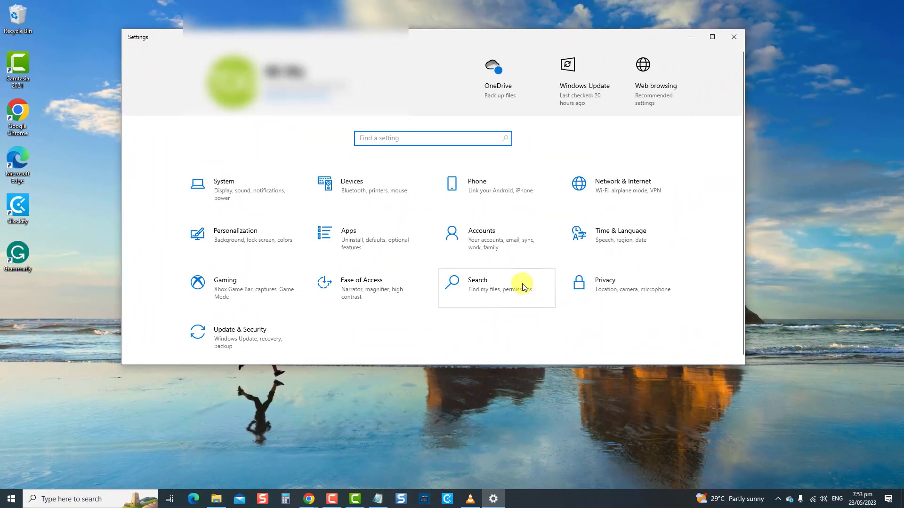
left_click(380, 231)
scroll(460, 262, "down", 10)
scroll(465, 265, "down", 4)
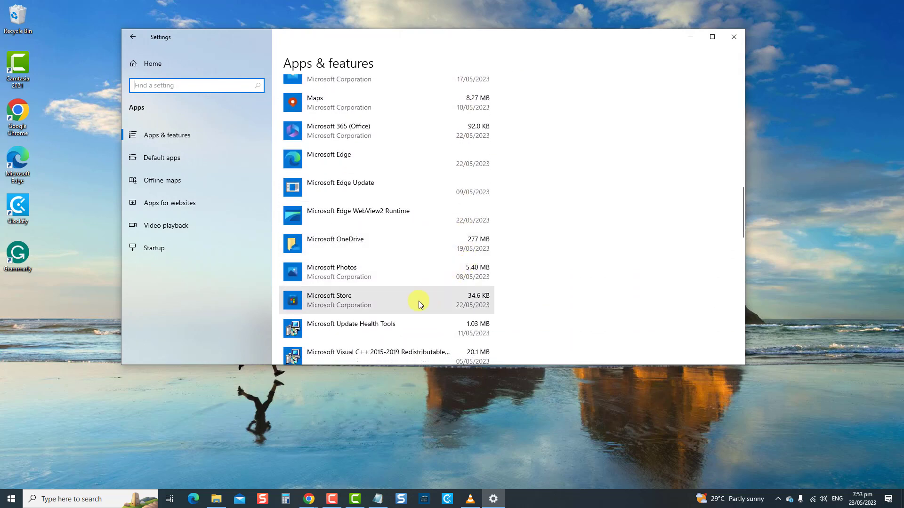
left_click(377, 302)
left_click(337, 317)
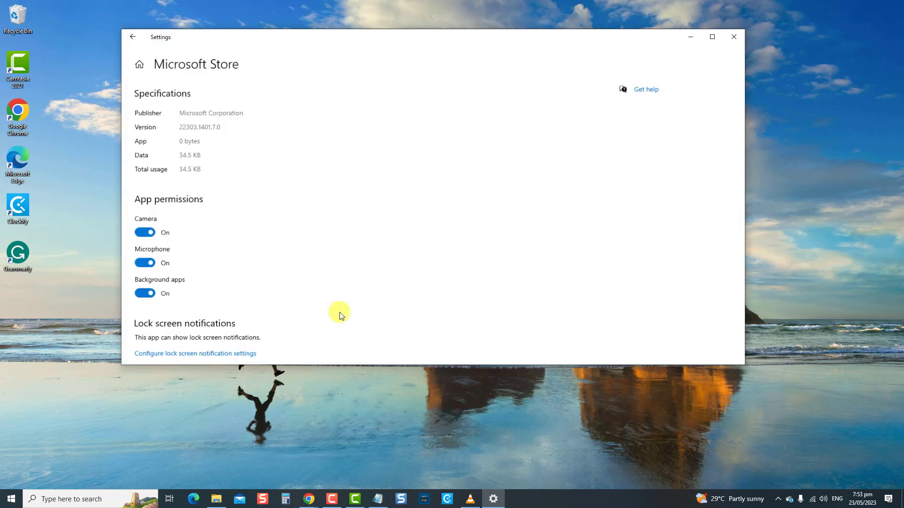
scroll(365, 269, "down", 5)
scroll(365, 268, "down", 5)
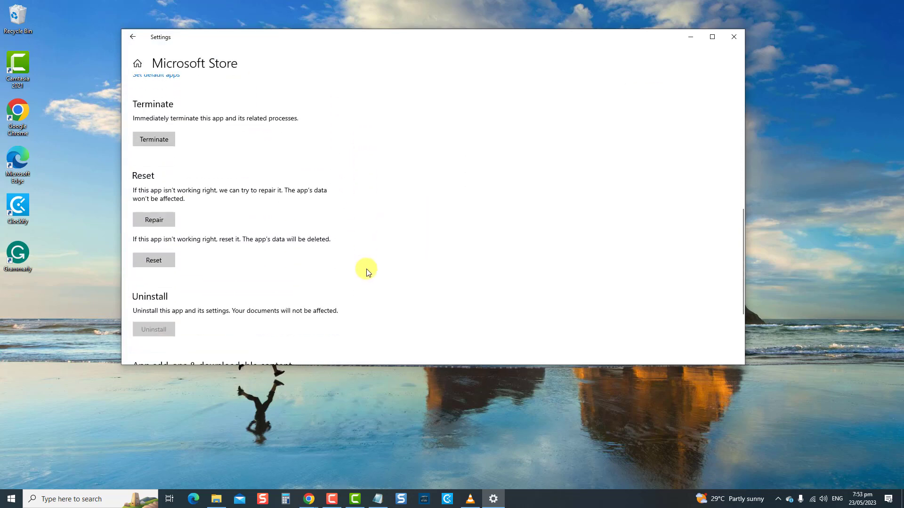
left_click(158, 179)
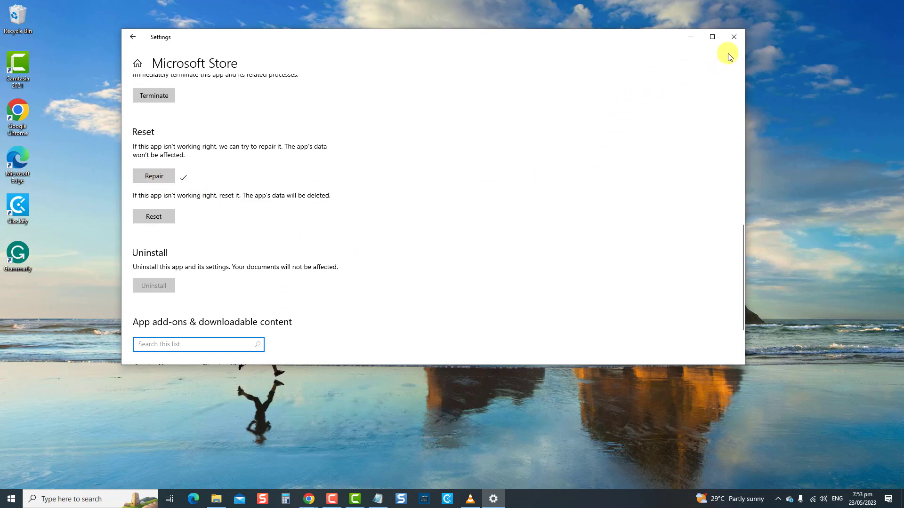
left_click(735, 37)
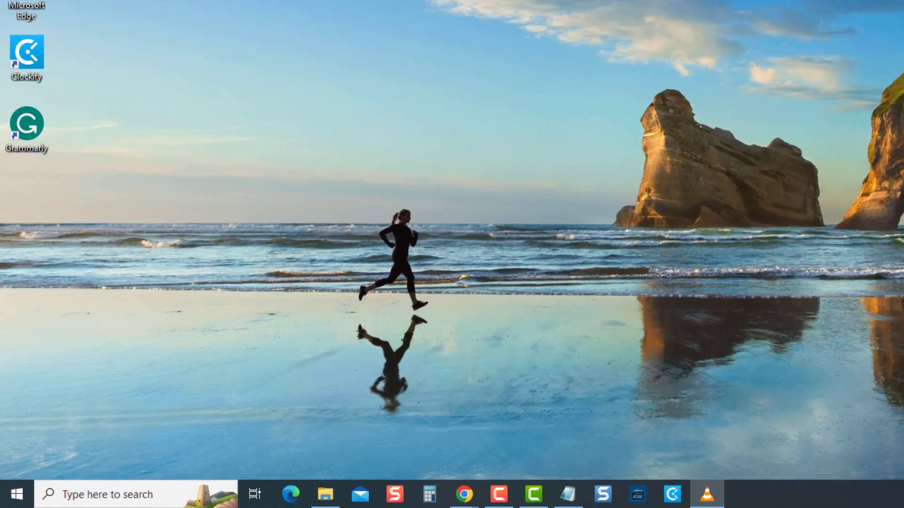
Bring up the Reset confirmation in Microsoft Store's Advanced options, then close Settings.
left_click(17, 494)
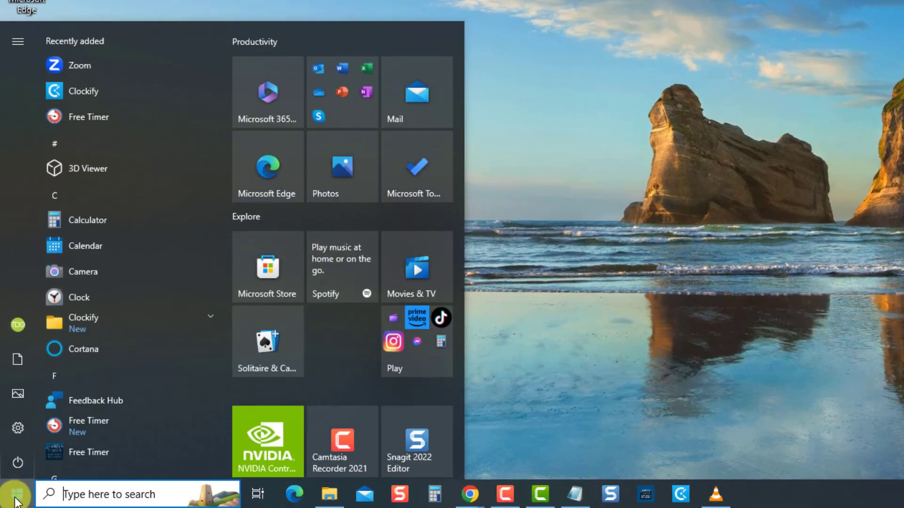
left_click(28, 428)
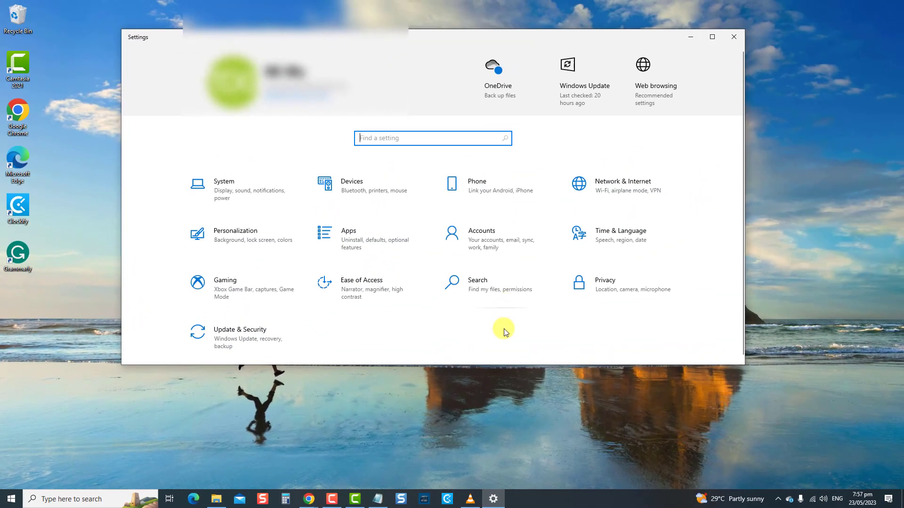
left_click(358, 244)
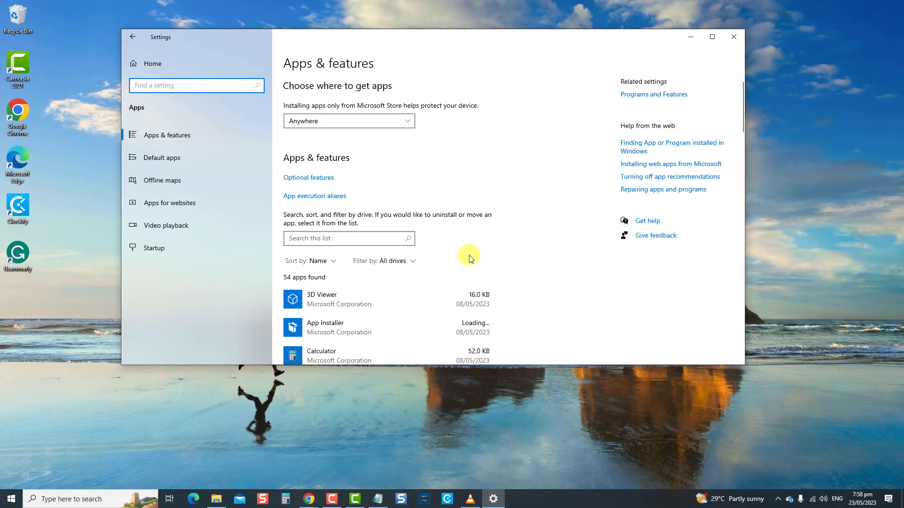
scroll(468, 264, "down", 12)
scroll(458, 281, "down", 2)
left_click(432, 300)
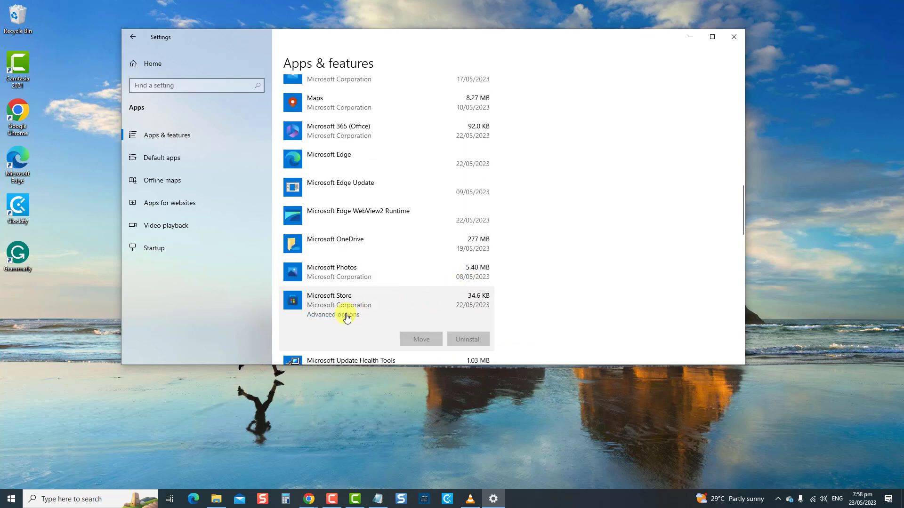
left_click(346, 315)
scroll(315, 272, "down", 5)
scroll(309, 272, "down", 4)
left_click(170, 221)
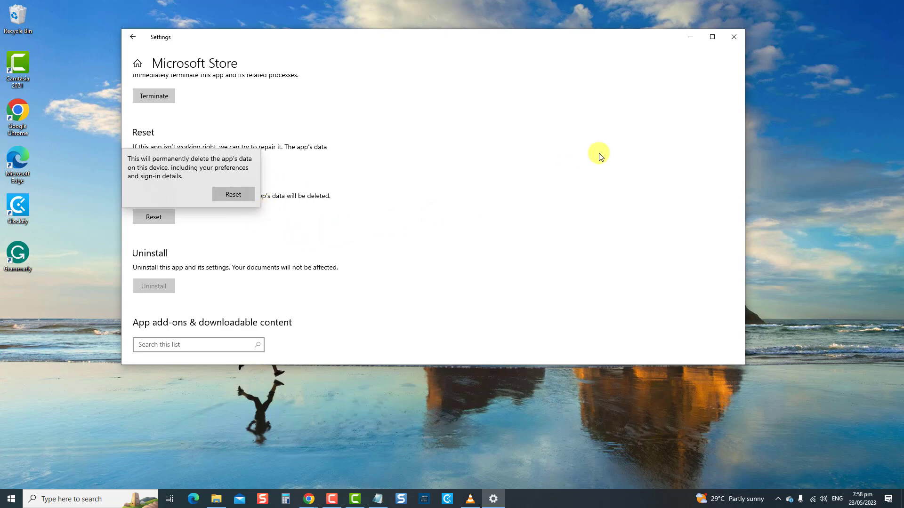
left_click(732, 37)
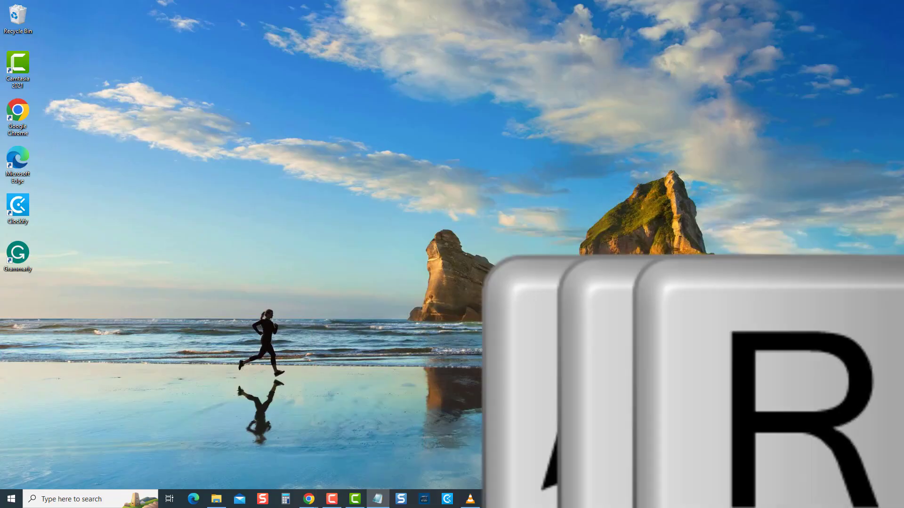
Launch the Local Group Policy Editor by running gpedit.msc from the Run prompt.
key("super+r")
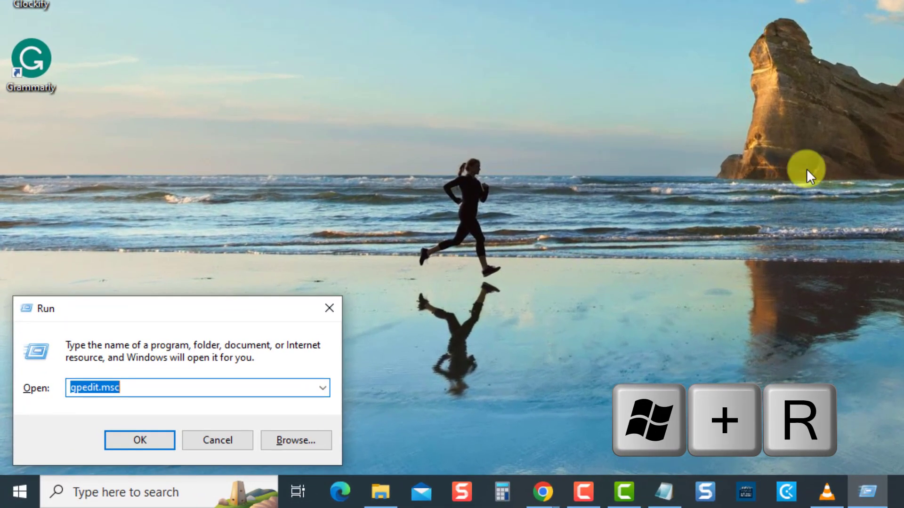
key("BackSpace")
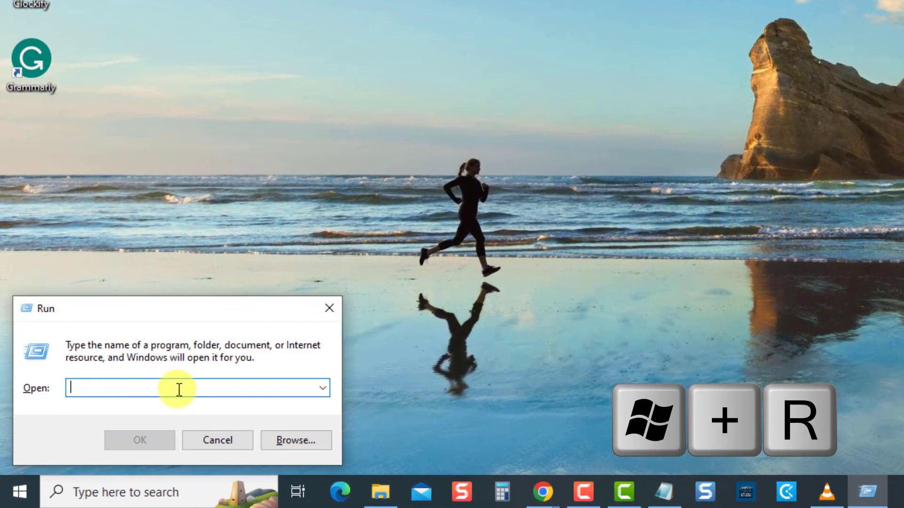
type("gpedit.m")
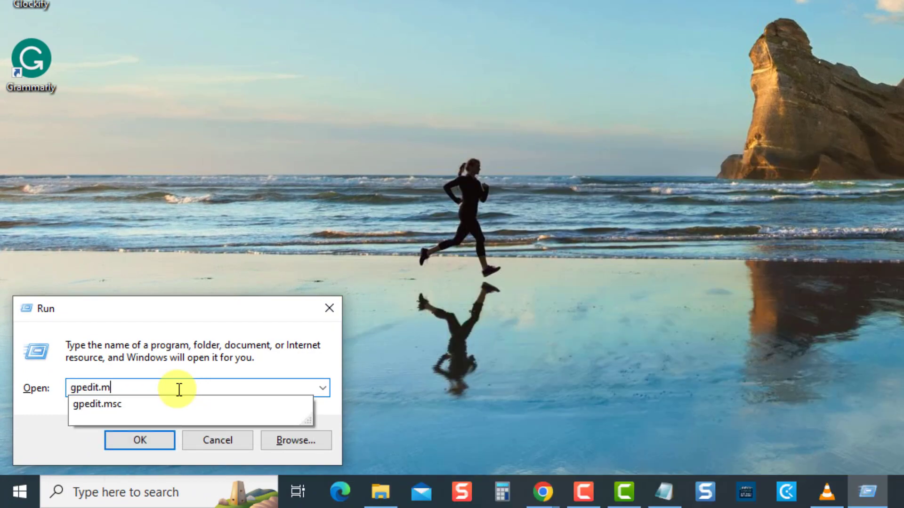
type("sc")
key("Return")
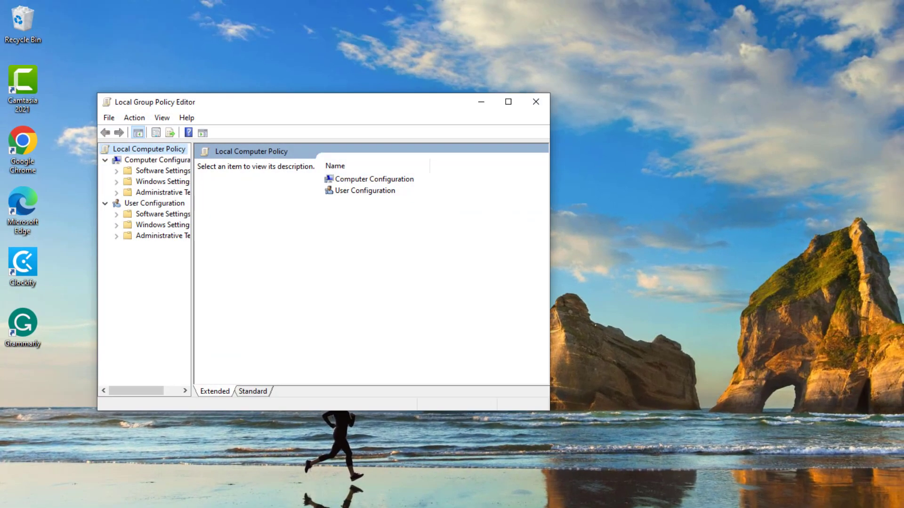
Expand Computer Configuration > Administrative Templates > Windows Components > Store, widening panes to show each policy's State.
left_click_drag(192, 228, 247, 227)
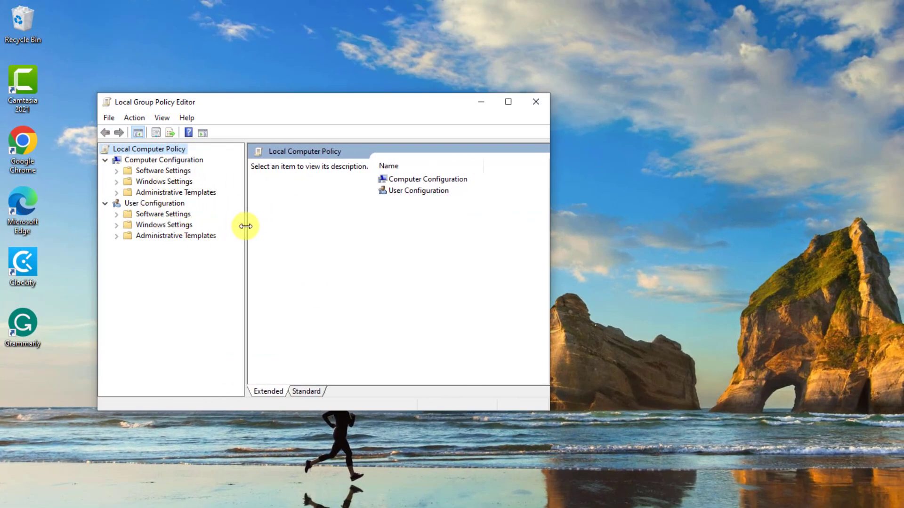
left_click(173, 160)
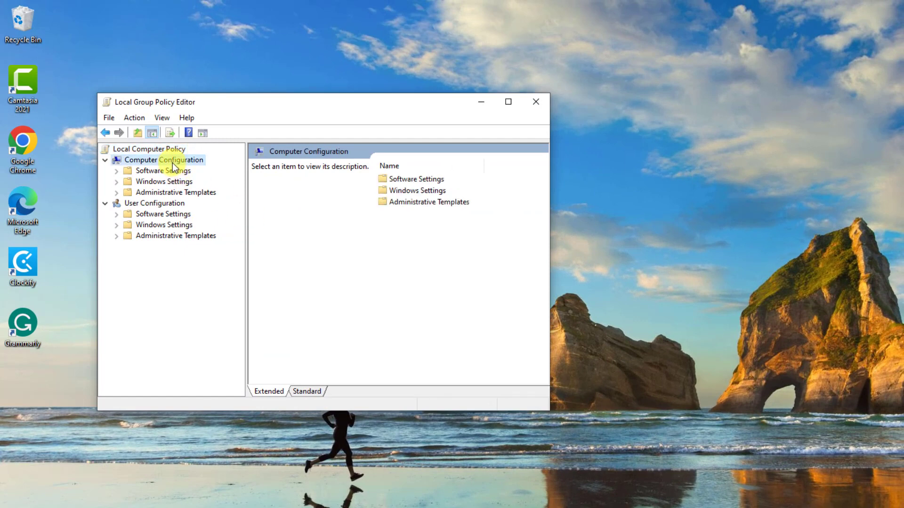
left_click(117, 193)
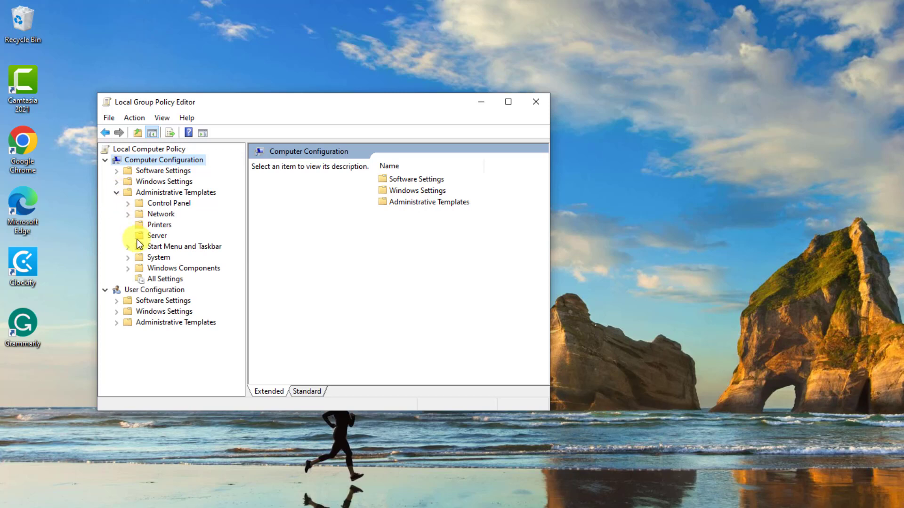
left_click(129, 268)
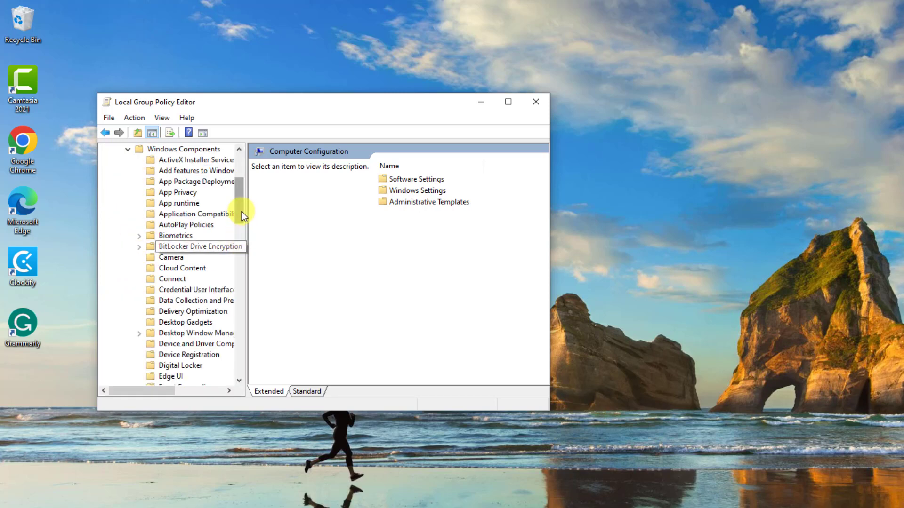
left_click_drag(240, 211, 238, 311)
left_click(167, 312)
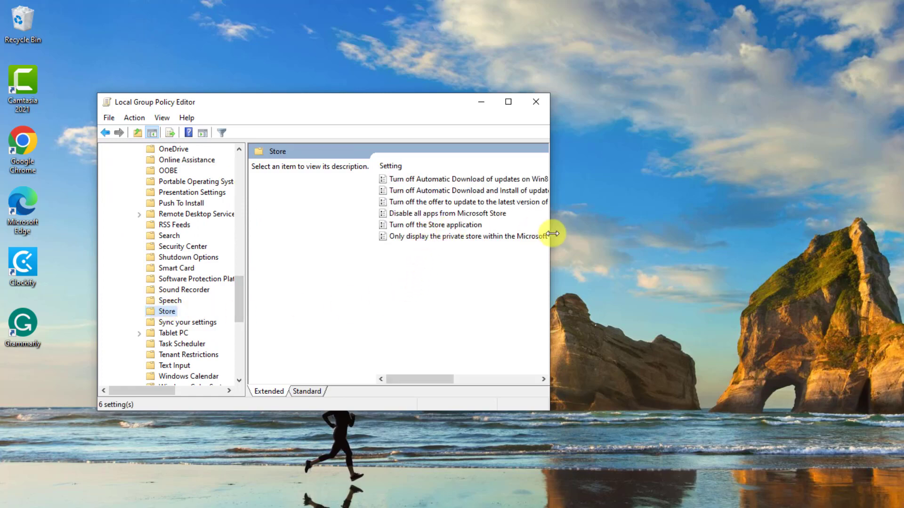
left_click_drag(551, 232, 653, 232)
Apply Not Configured to 'Turn off the Store application', then close the Group Policy Editor.
double_click(487, 228)
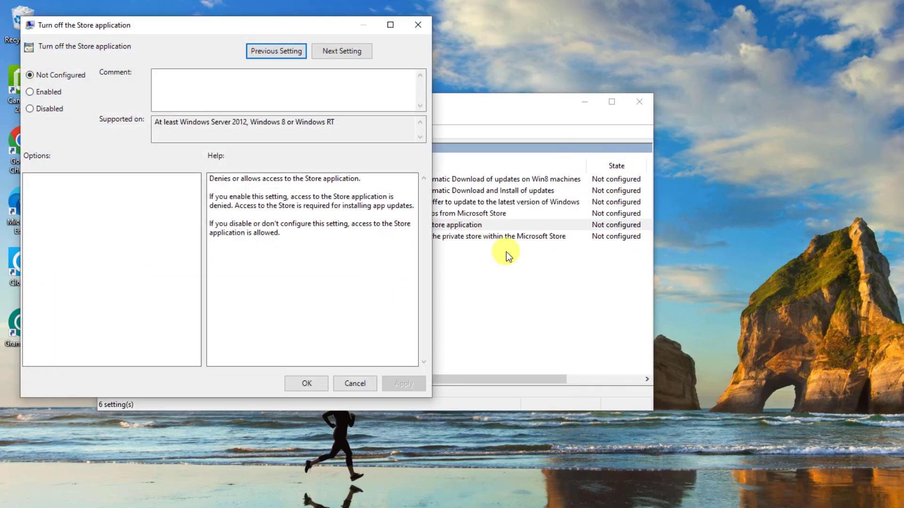
left_click(74, 74)
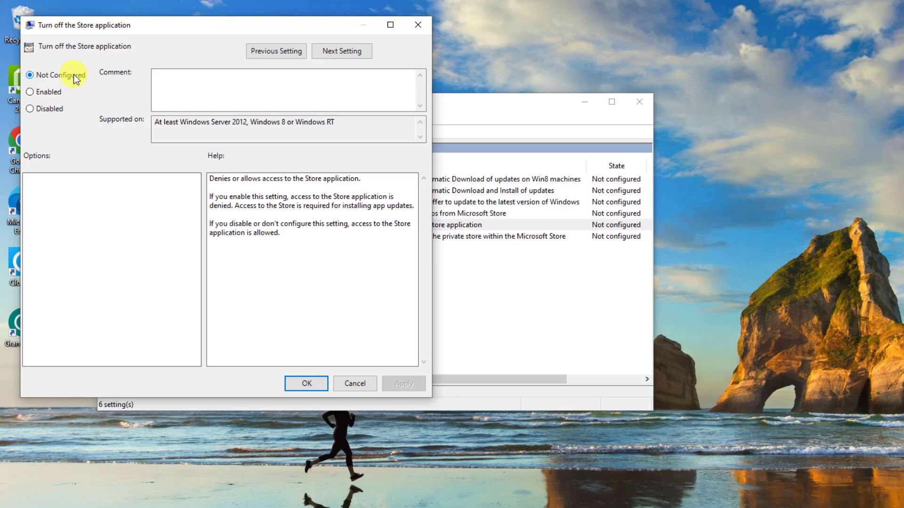
left_click(60, 91)
left_click(73, 73)
left_click(418, 382)
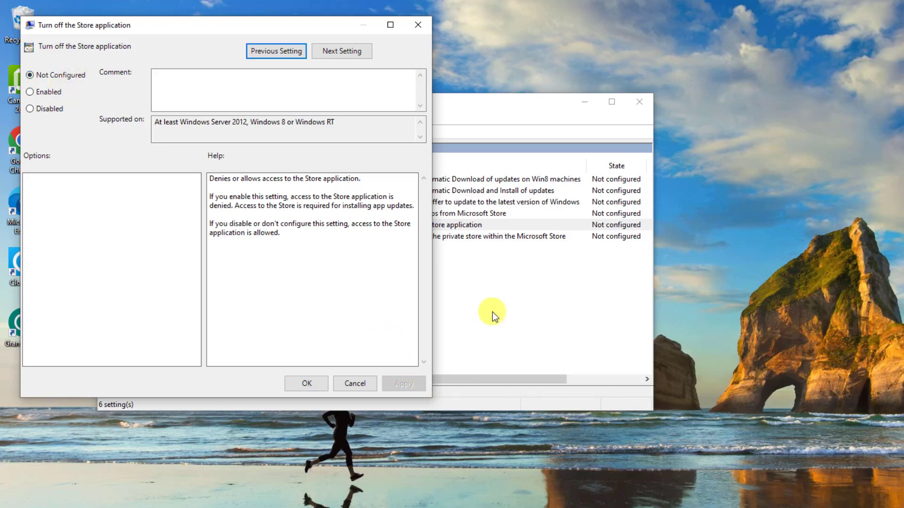
left_click(306, 384)
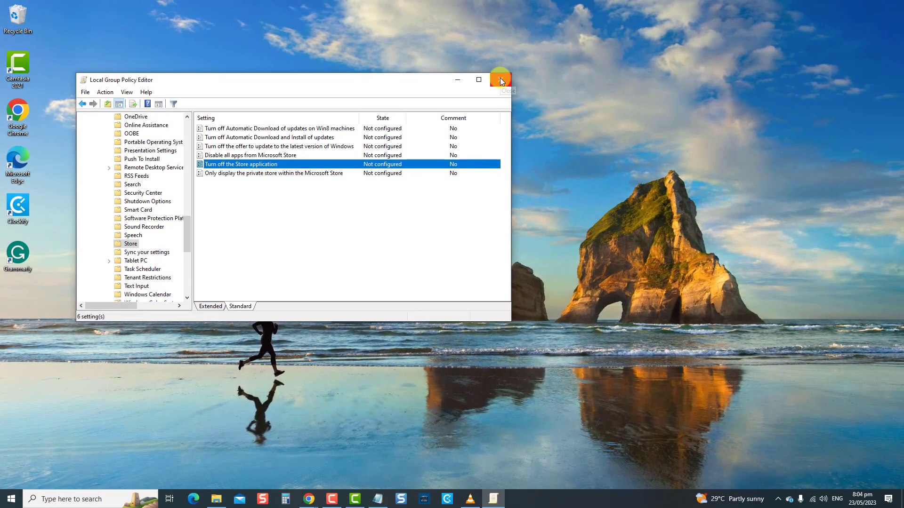
left_click(501, 81)
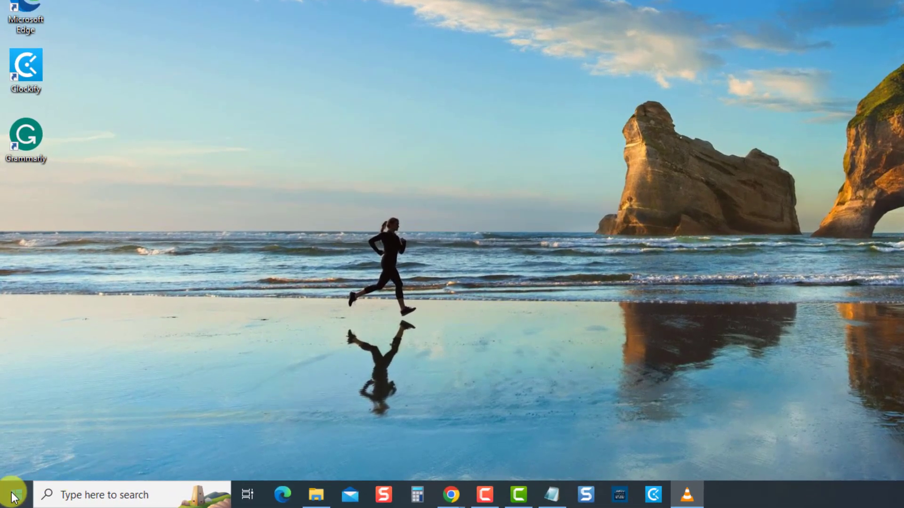
Go to Settings > Update & Security > Windows Security.
left_click(14, 497)
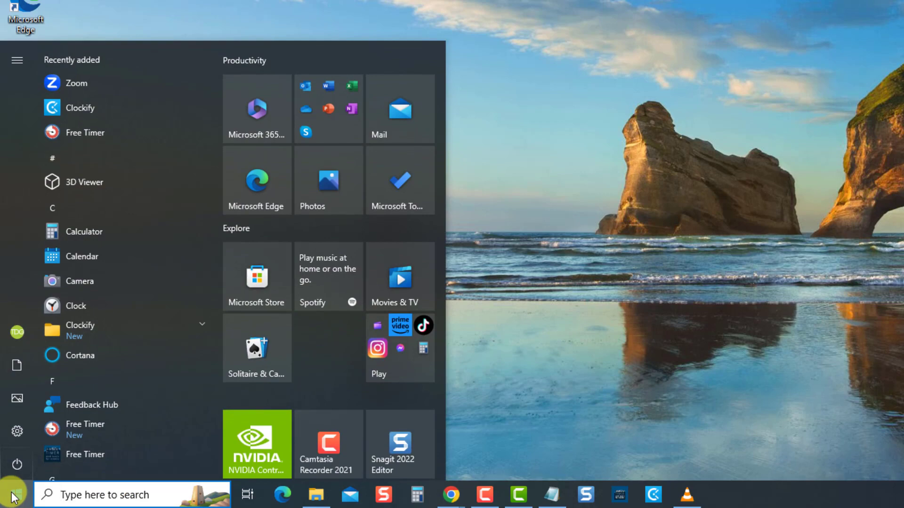
left_click(18, 429)
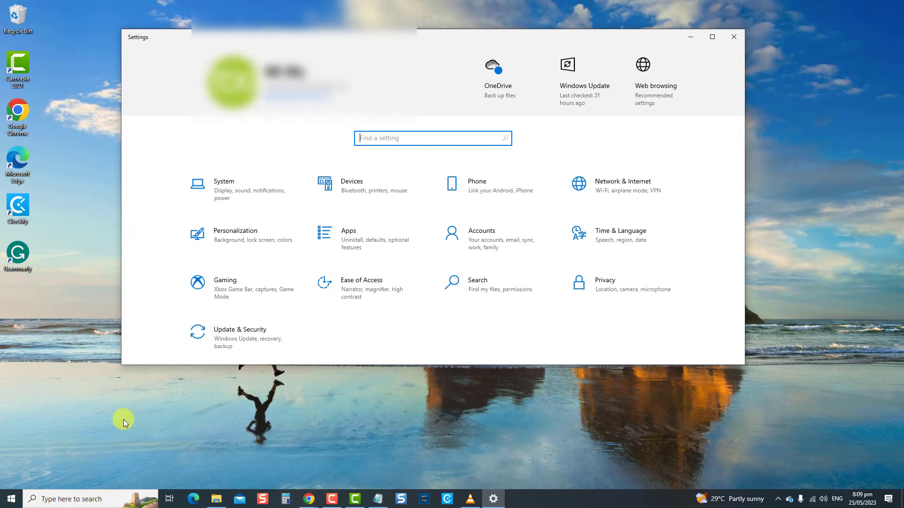
left_click(231, 350)
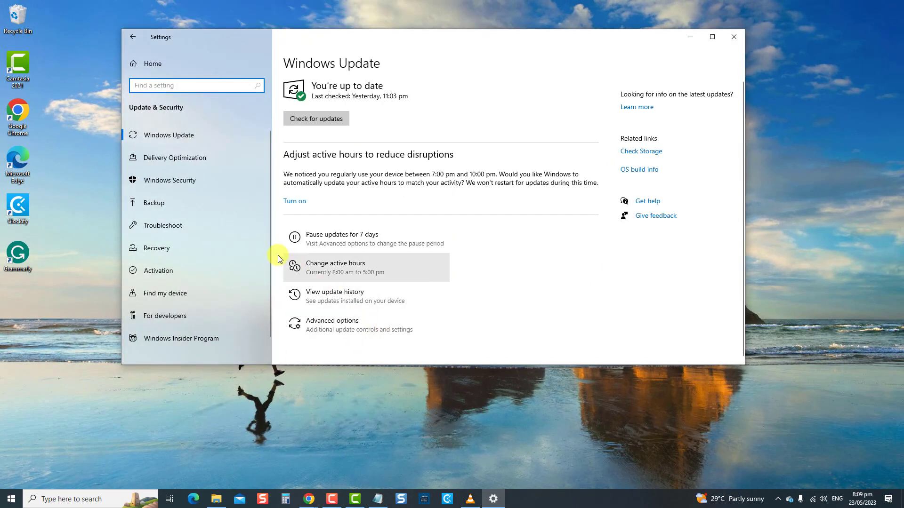
left_click(203, 184)
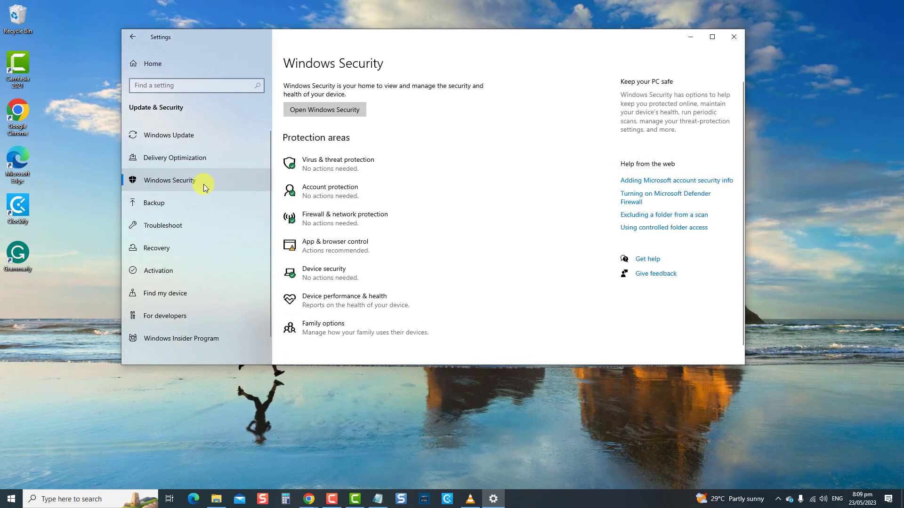
Turn Real-time protection off under Virus & threat protection settings, then close Windows Security.
left_click(323, 161)
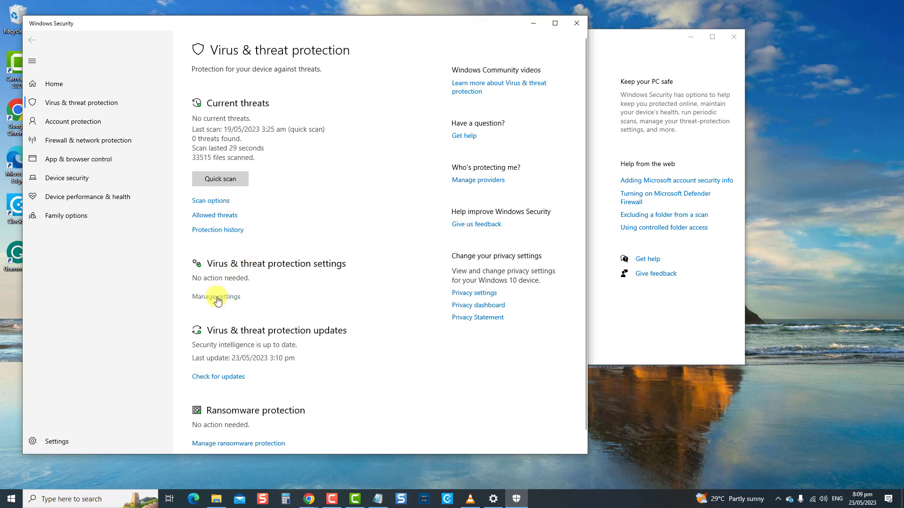
left_click(217, 297)
left_click(202, 164)
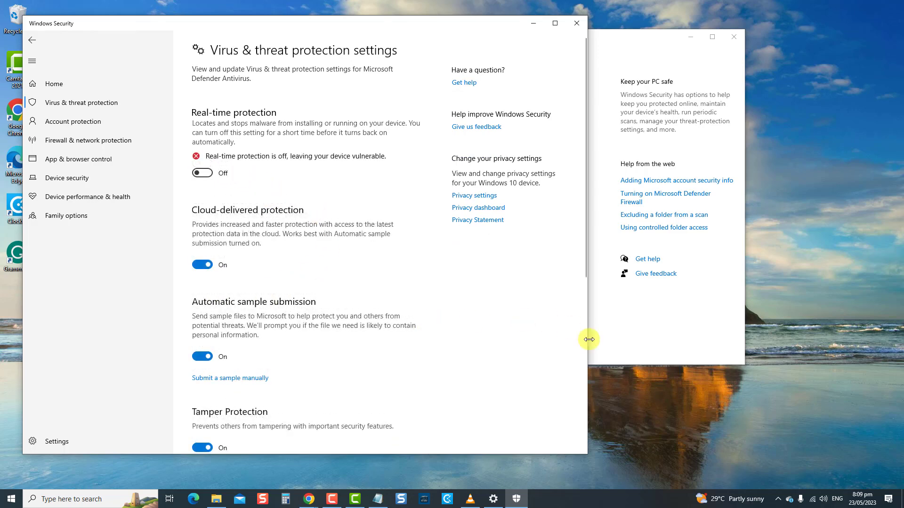
left_click(577, 23)
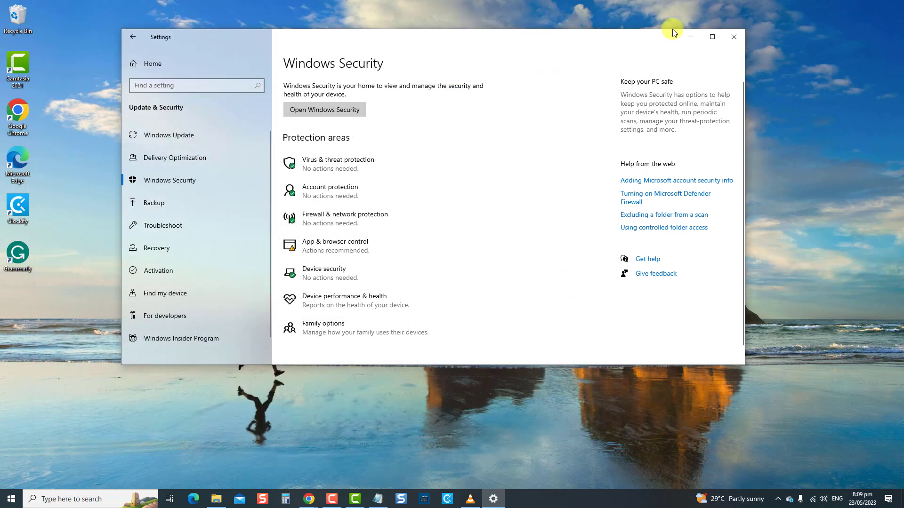
Close the Settings window.
left_click(733, 35)
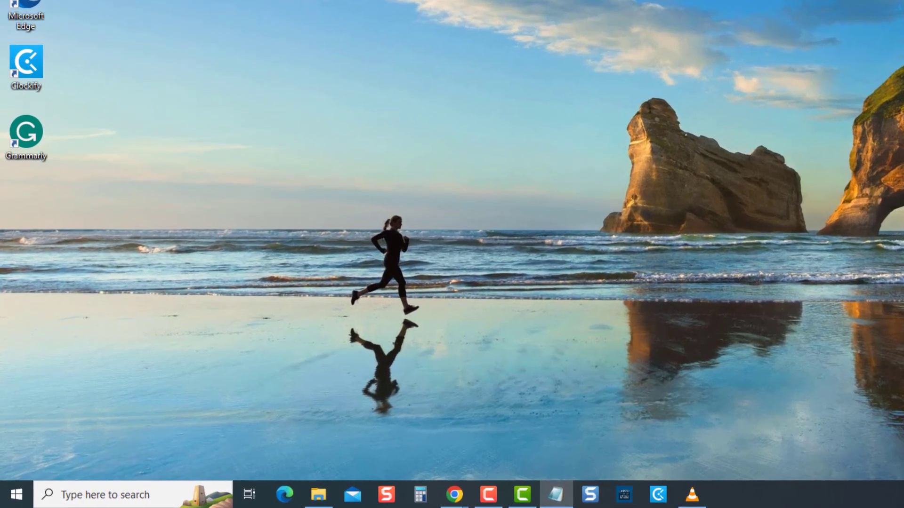
Check for updates in Settings > Update & Security, confirming the PC is up to date.
left_click(12, 501)
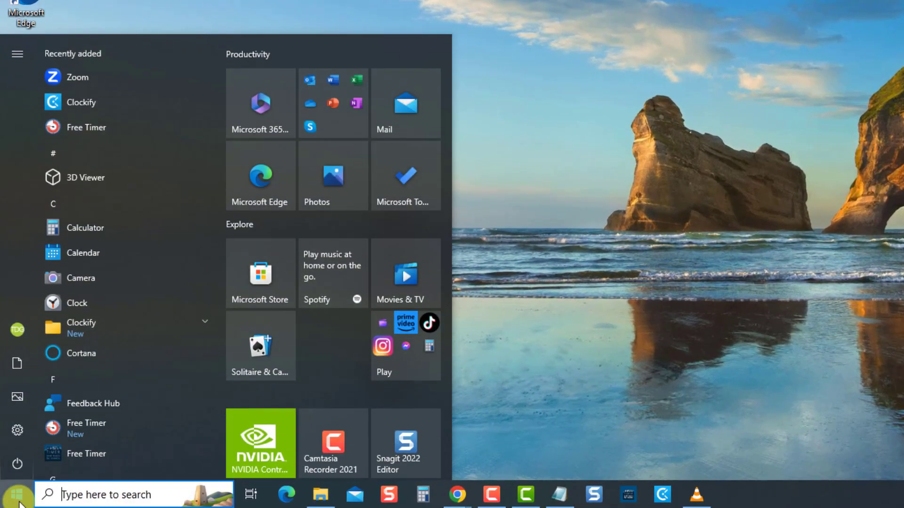
left_click(17, 430)
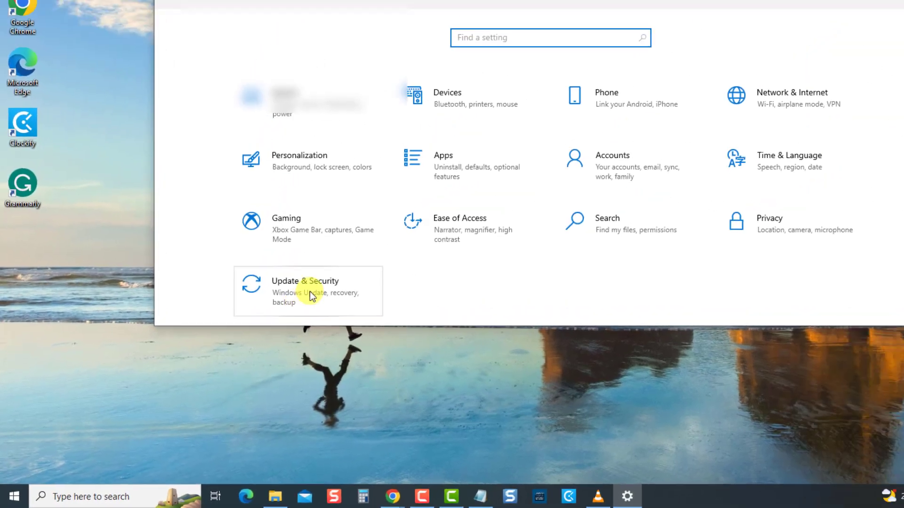
left_click(324, 288)
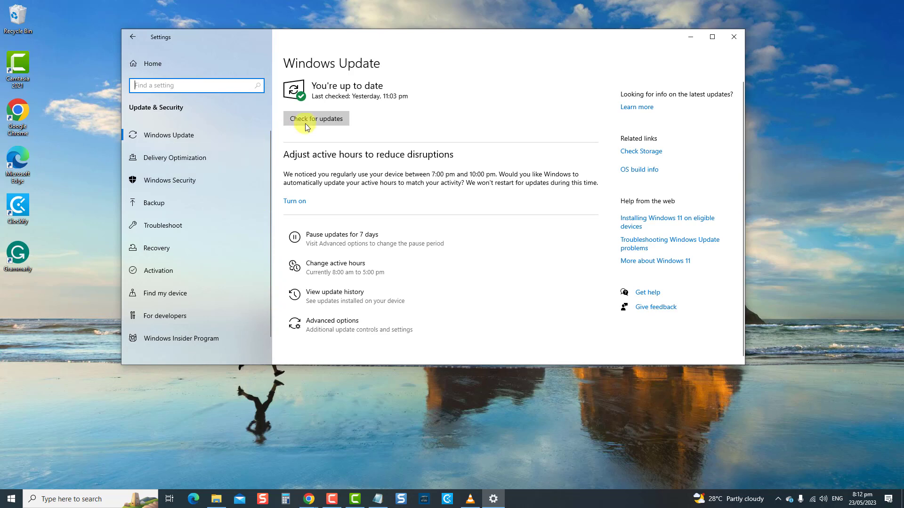
left_click(305, 124)
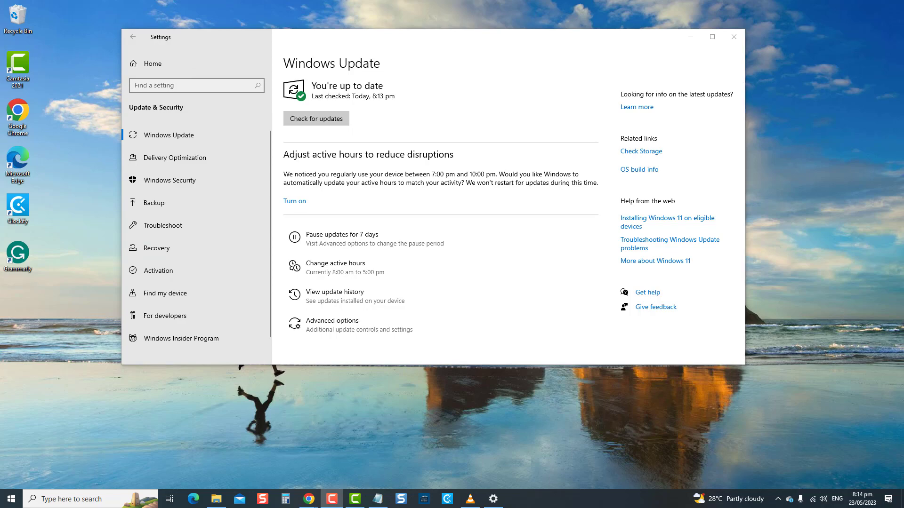
Close Settings and show the Start menu's power options, including Restart.
left_click(734, 37)
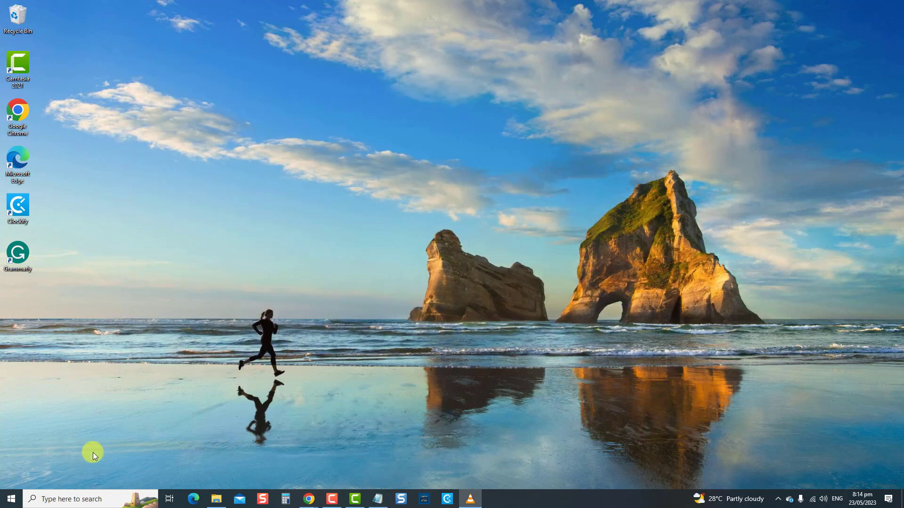
left_click(11, 498)
left_click(11, 477)
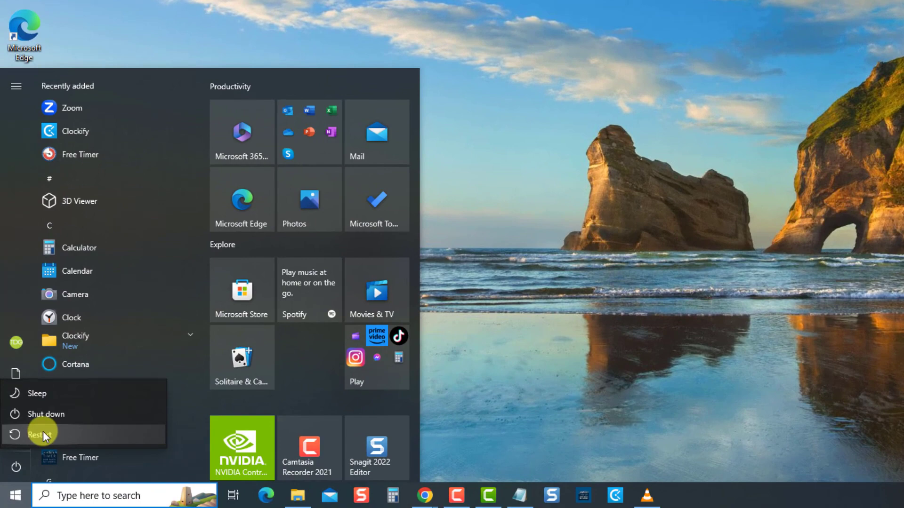